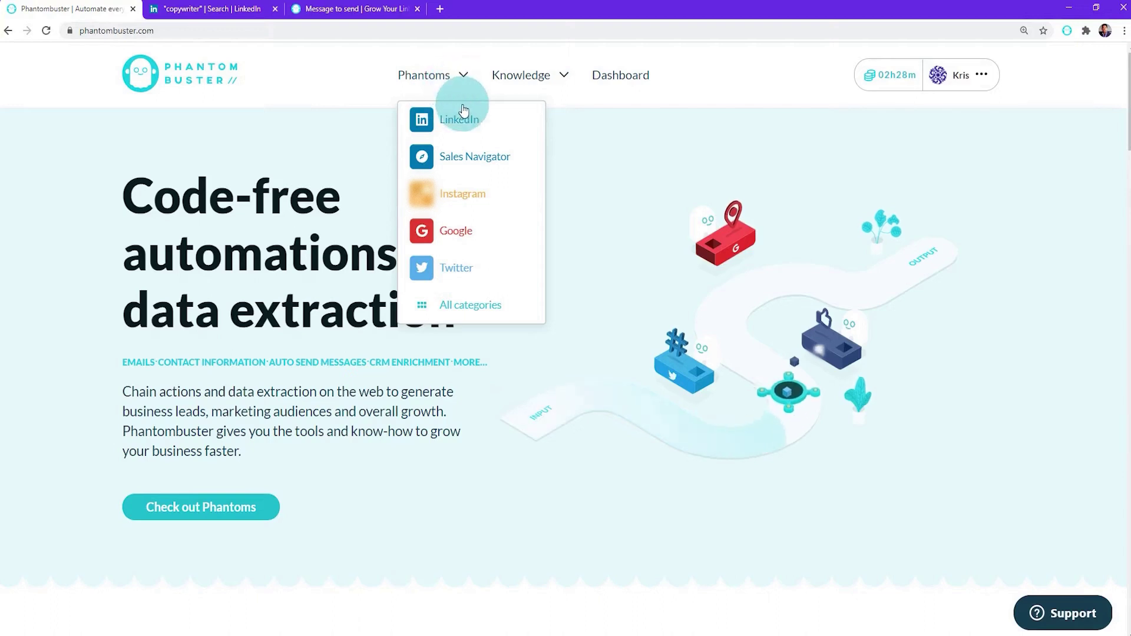
Step: Browse the LinkedIn phantoms and open the Grow Your LinkedIn Network workflow details
left_click(461, 117)
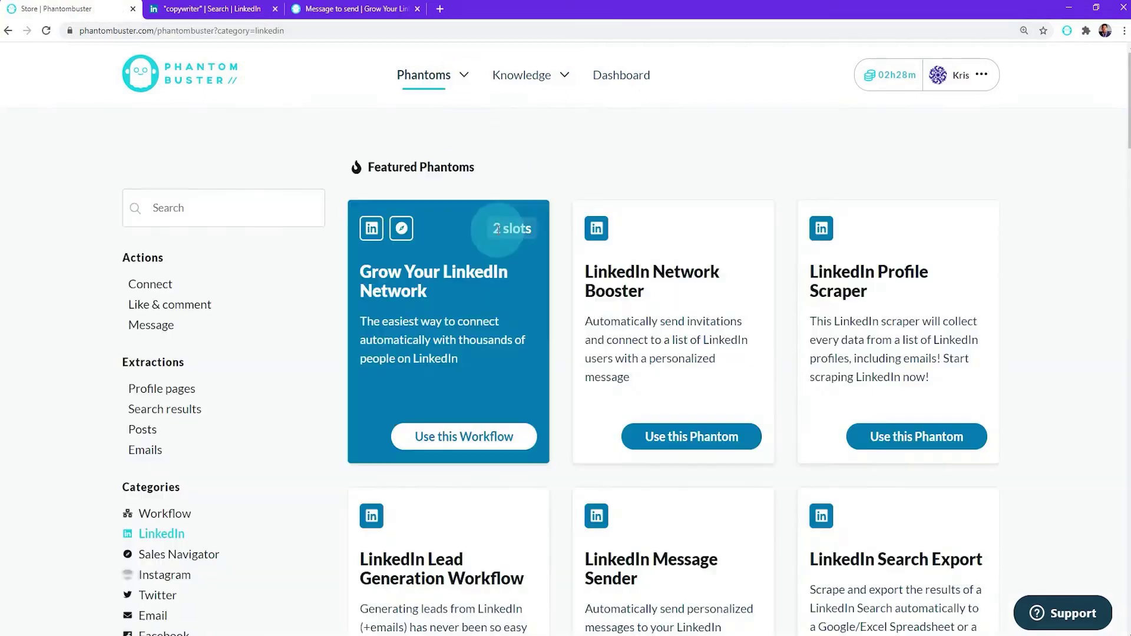
left_click(409, 299)
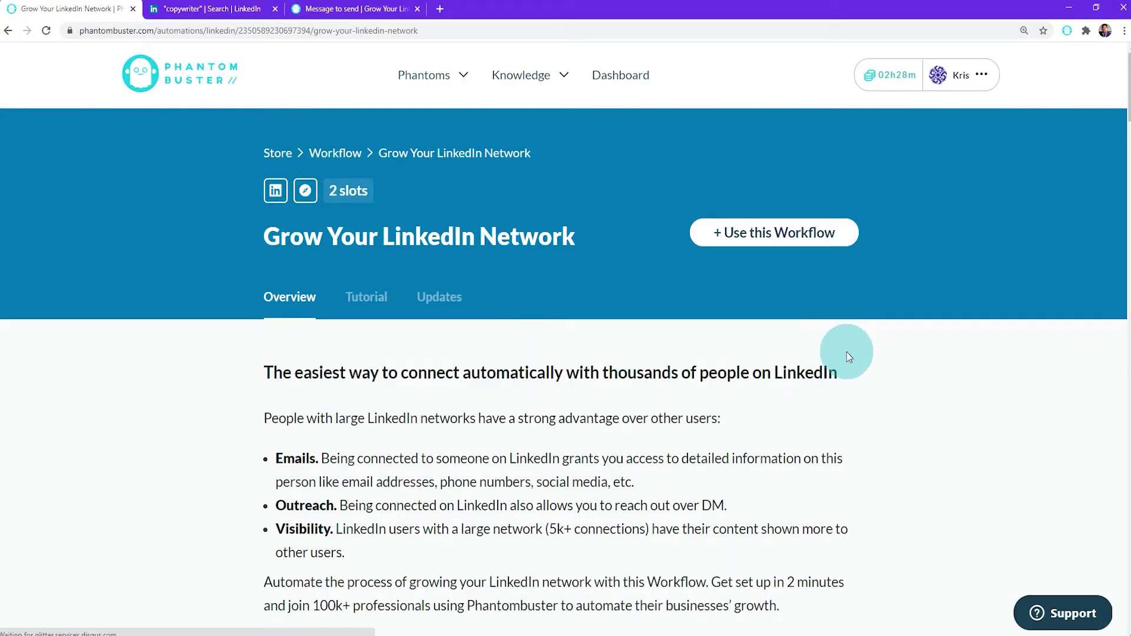
Step: Use this workflow and connect LinkedIn via the PhantomBuster extension's session cookie
left_click(764, 238)
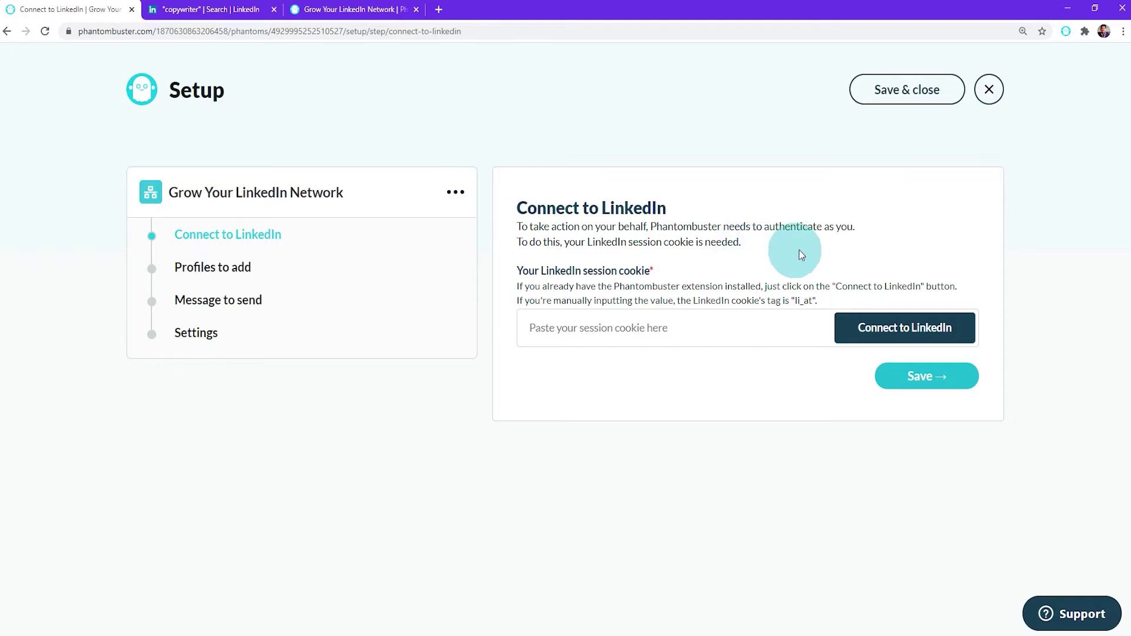
left_click(1065, 38)
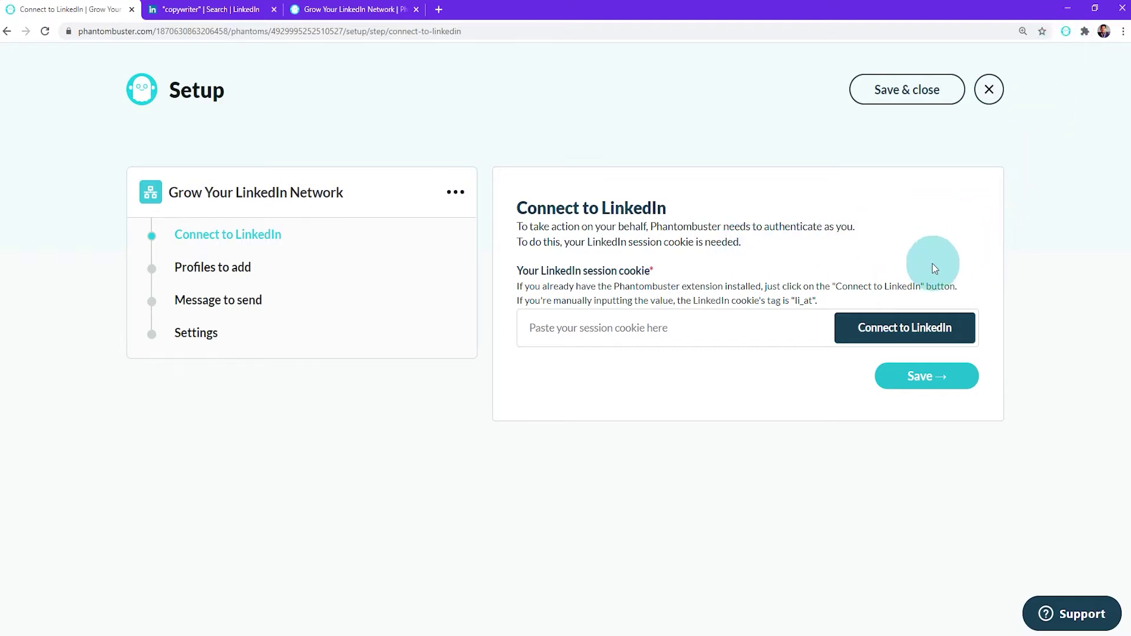
left_click(889, 334)
Step: Save the connection, keep Regular LinkedIn Search as input type and switch to the LinkedIn copywriter search
left_click(918, 378)
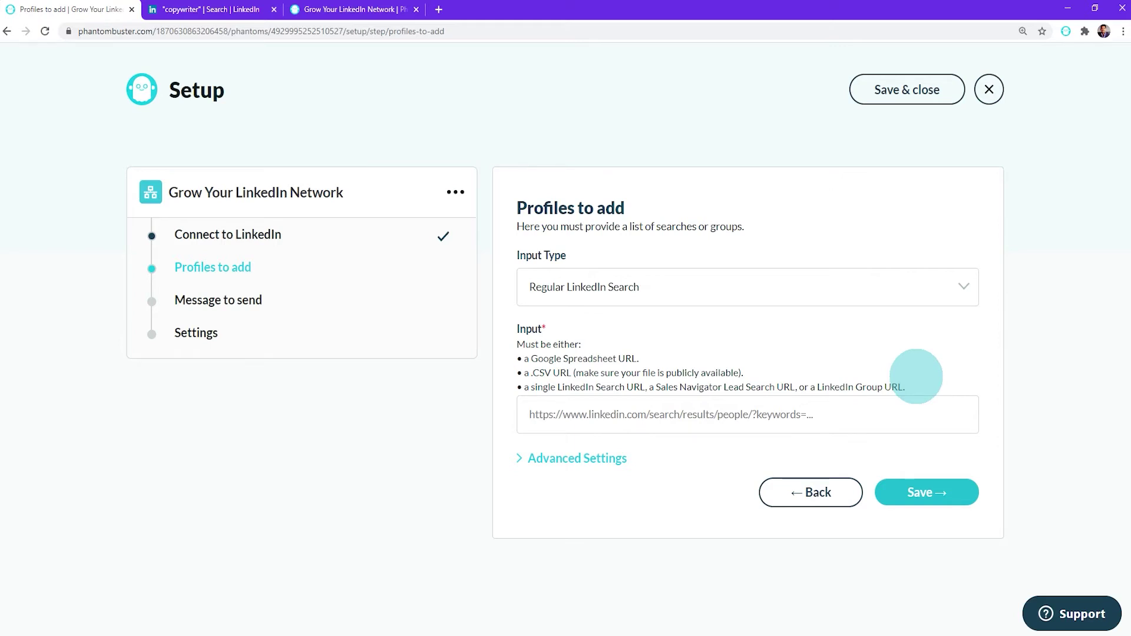
left_click(962, 287)
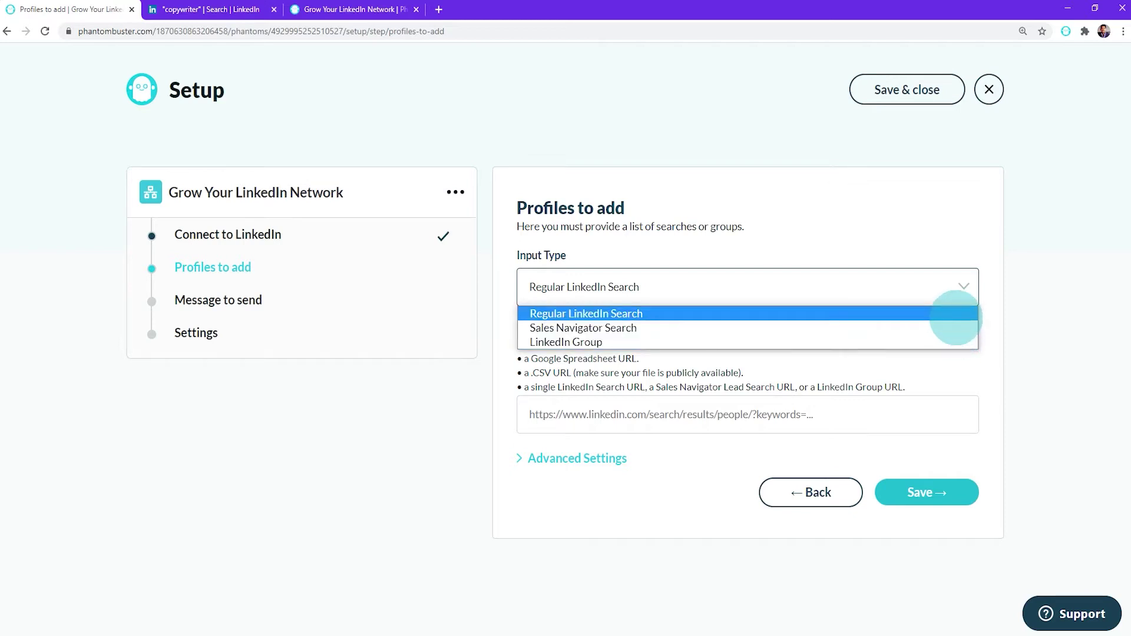
left_click(955, 316)
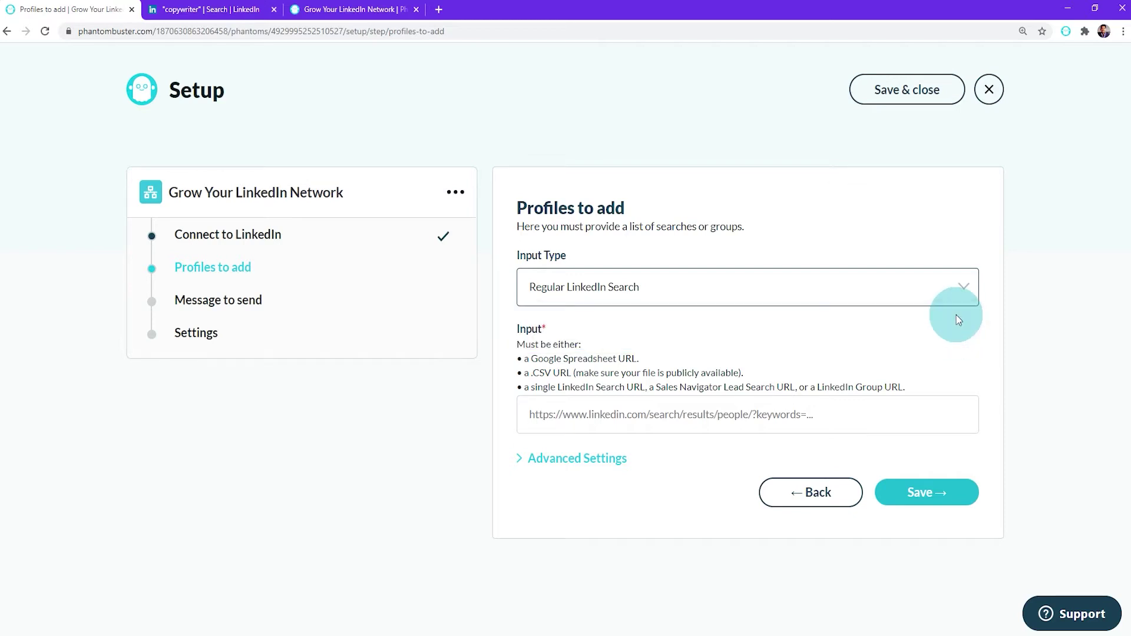
left_click(221, 12)
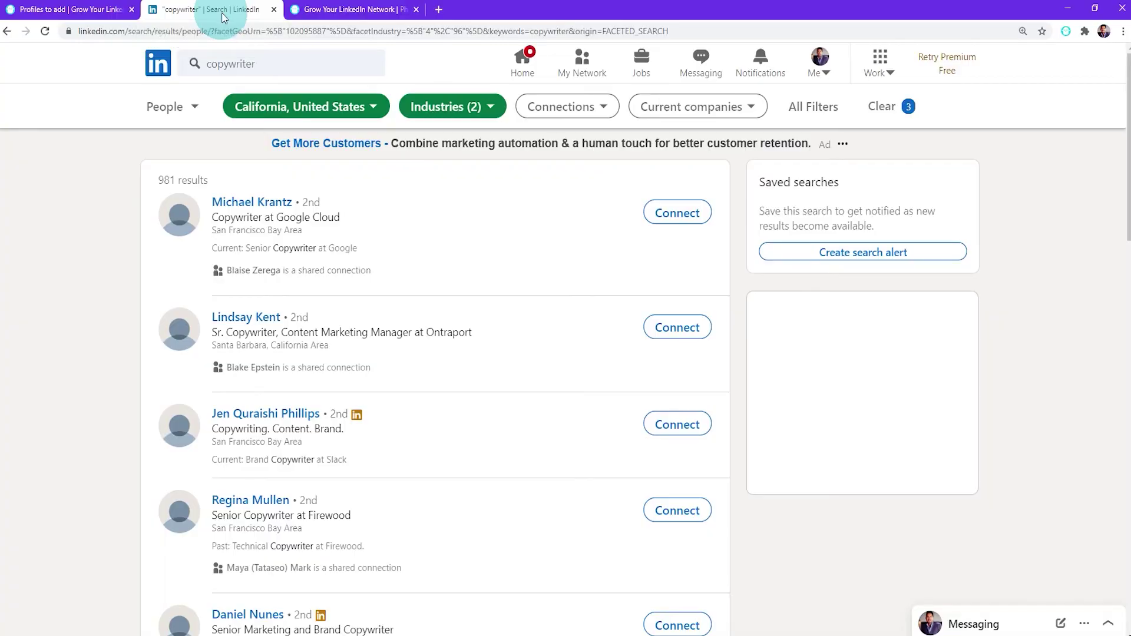
Step: Copy the copywriter people search URL and return to the PhantomBuster setup
left_click(401, 33)
right_click(399, 33)
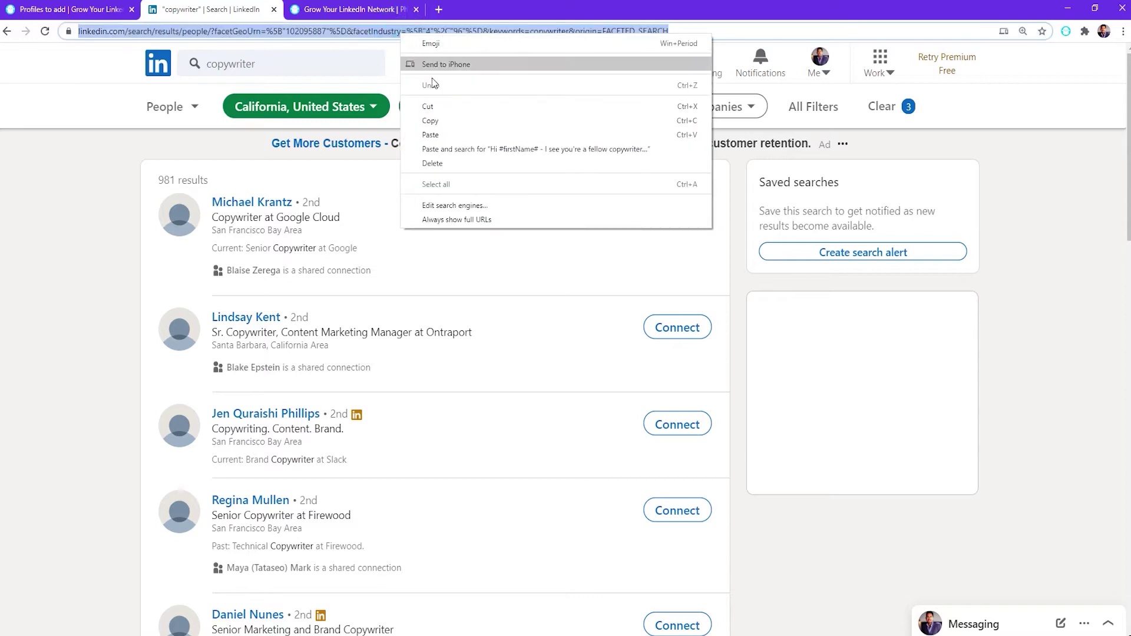
left_click(449, 119)
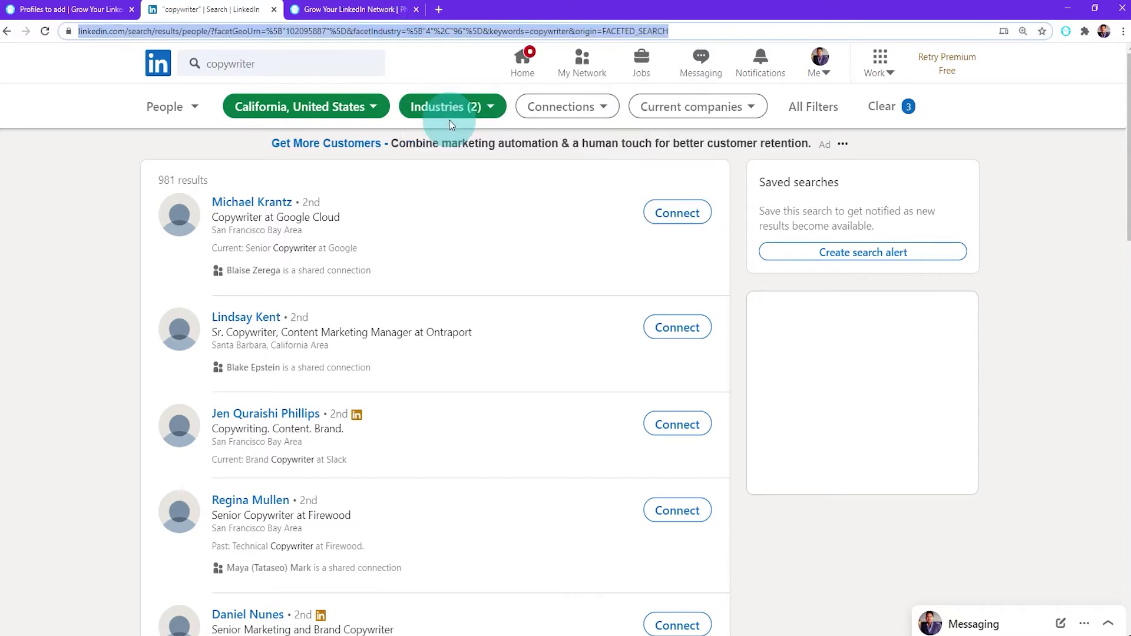
left_click(103, 13)
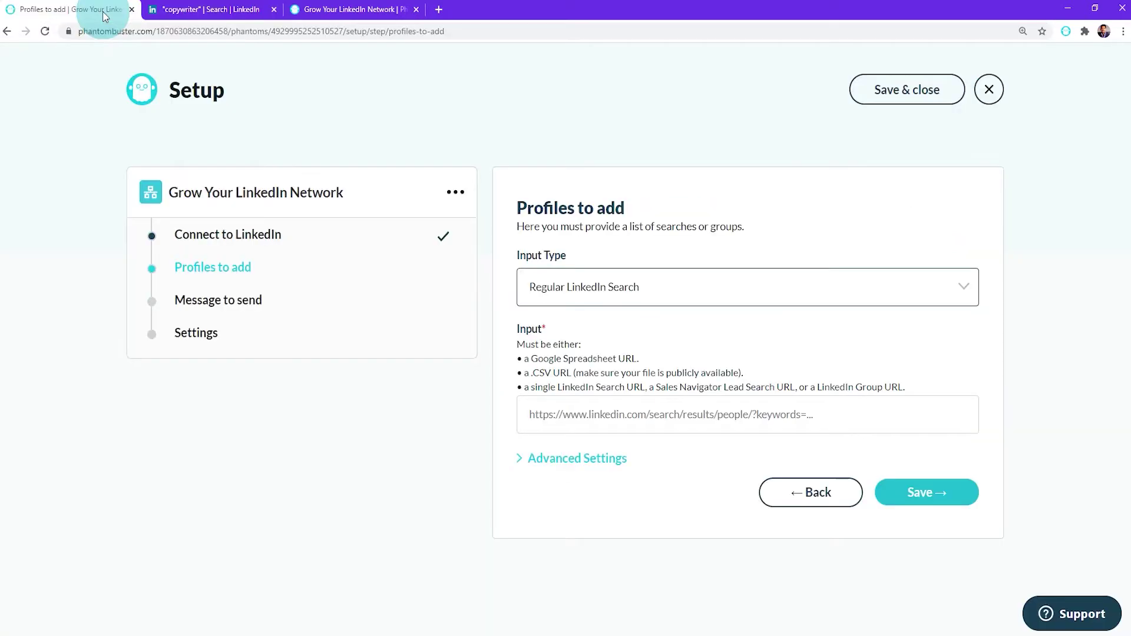
Step: Paste the LinkedIn search URL as the profiles input and save it
right_click(538, 413)
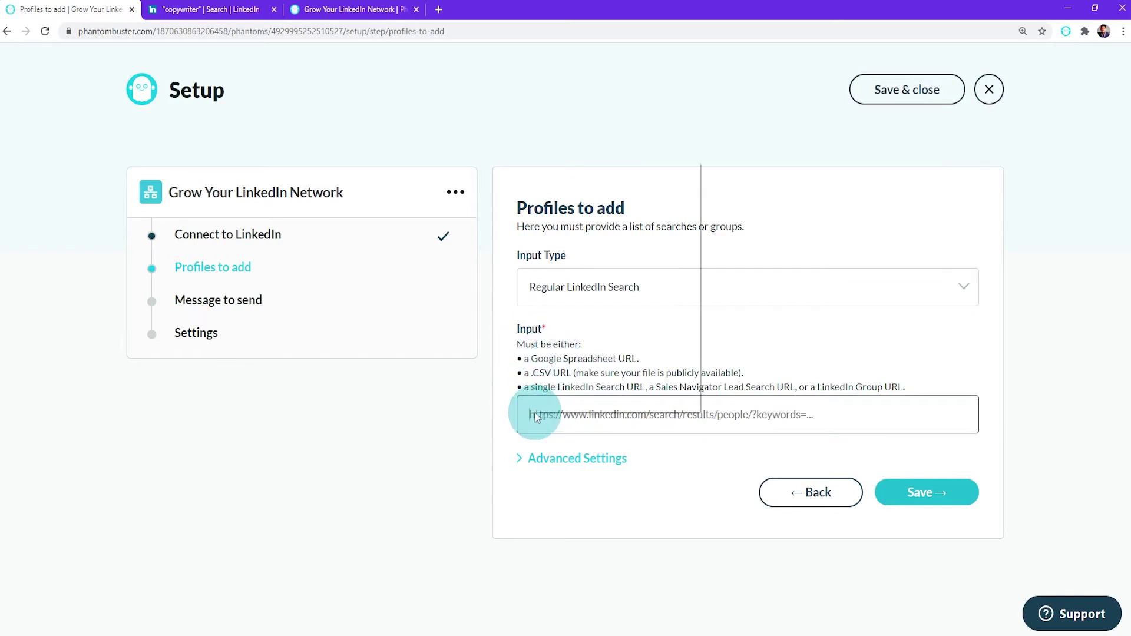
left_click(602, 255)
left_click(917, 495)
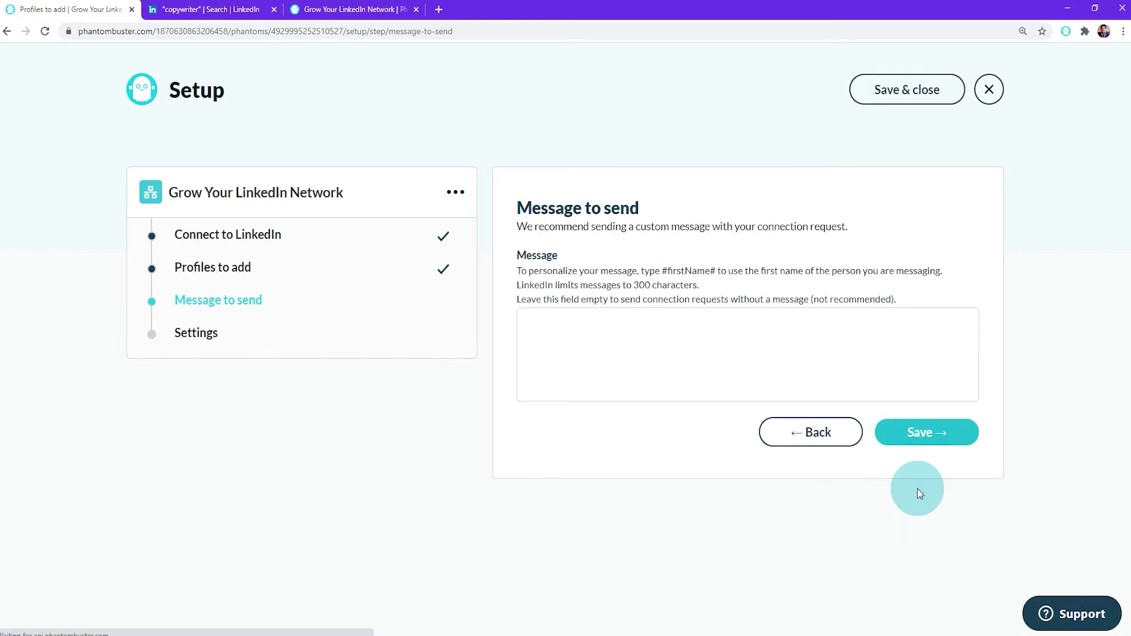
left_click(569, 335)
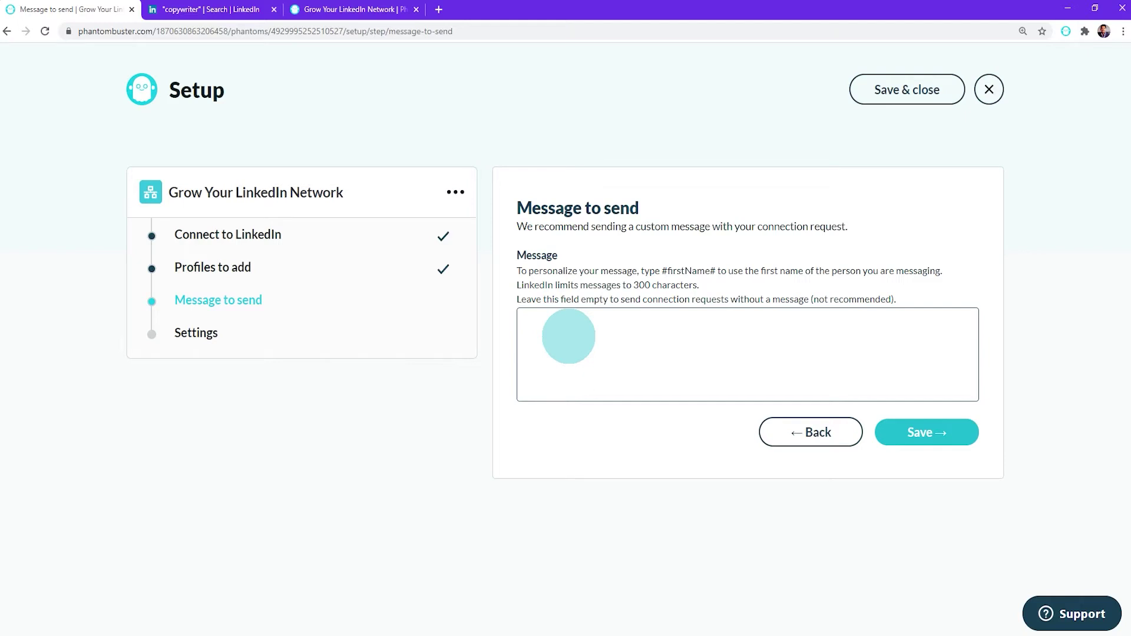
left_click(593, 469)
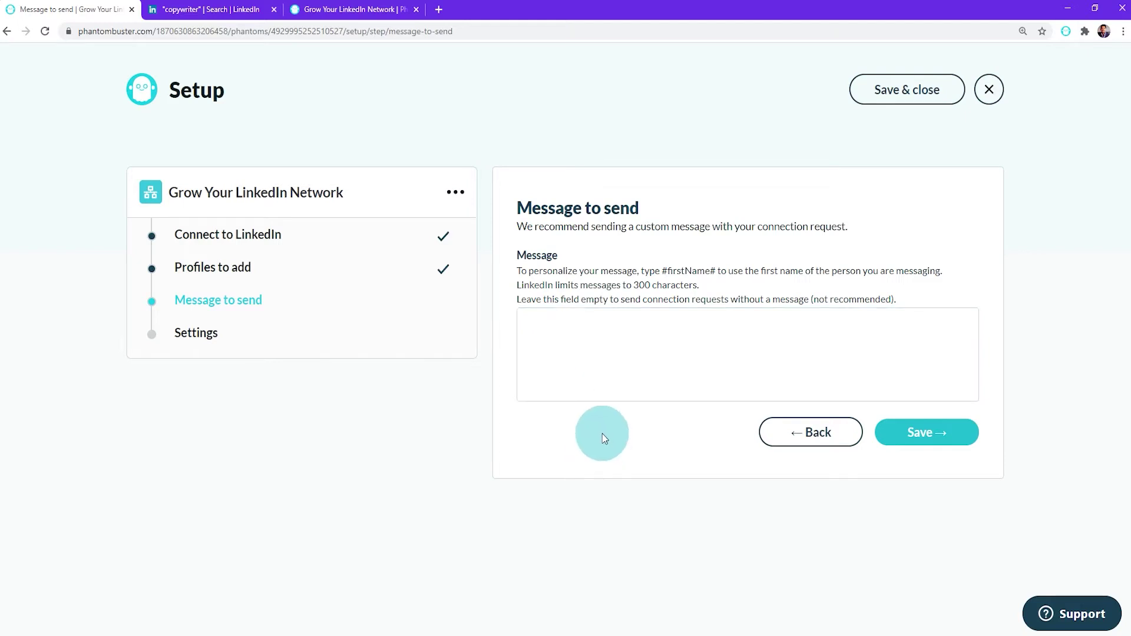
Step: Copy the whole drafted connection message from Notepad and minimize it
left_click(562, 623)
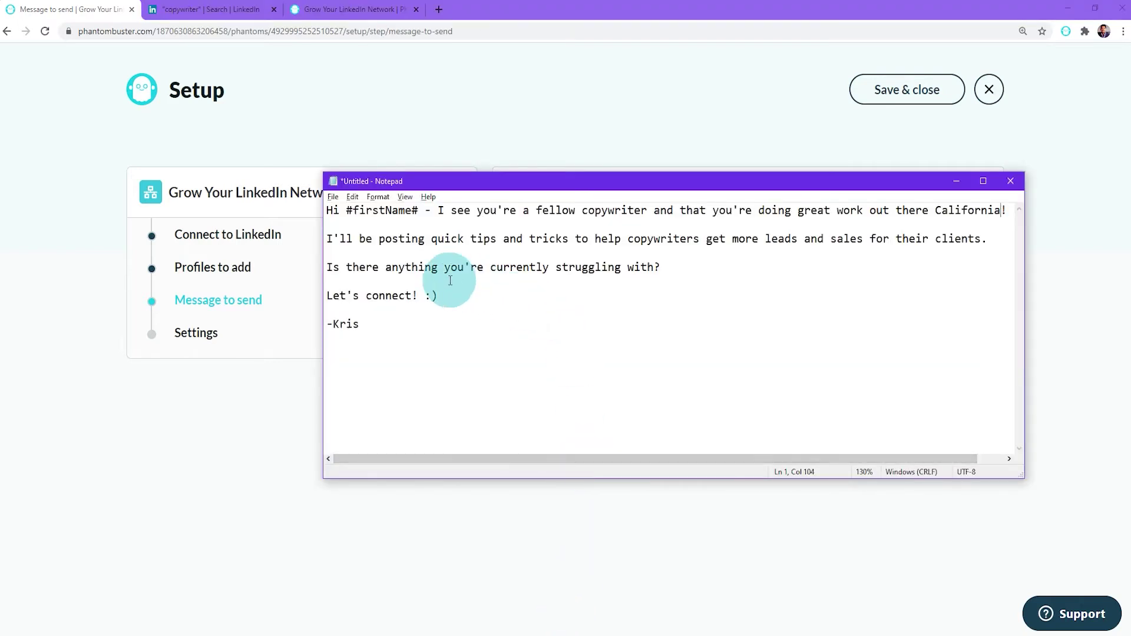
left_click(418, 211)
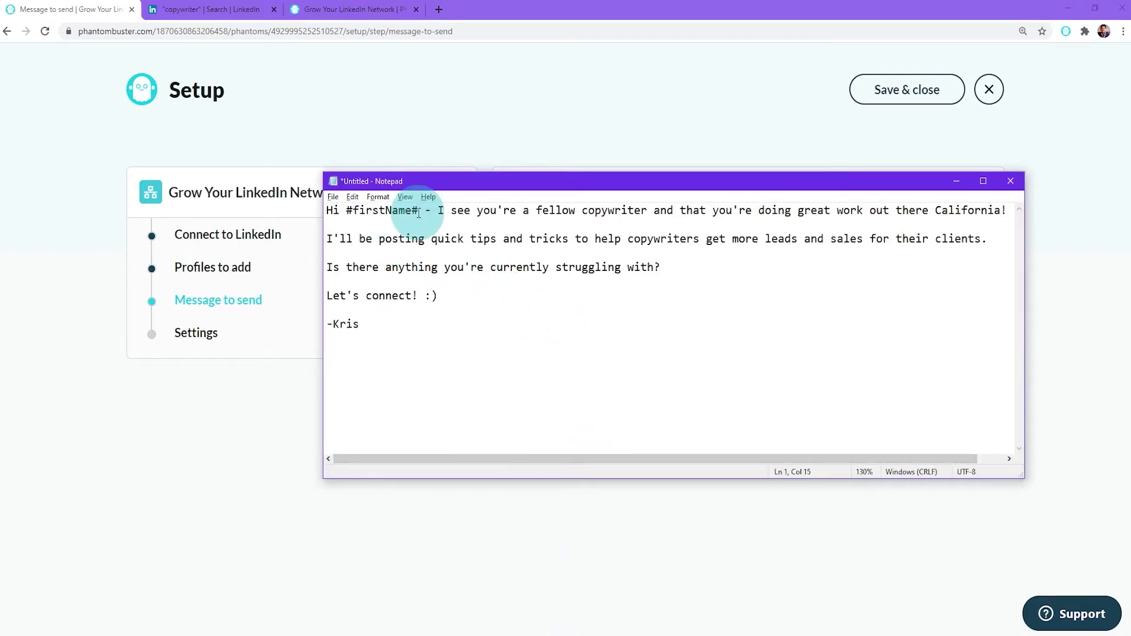
key("ctrl+a")
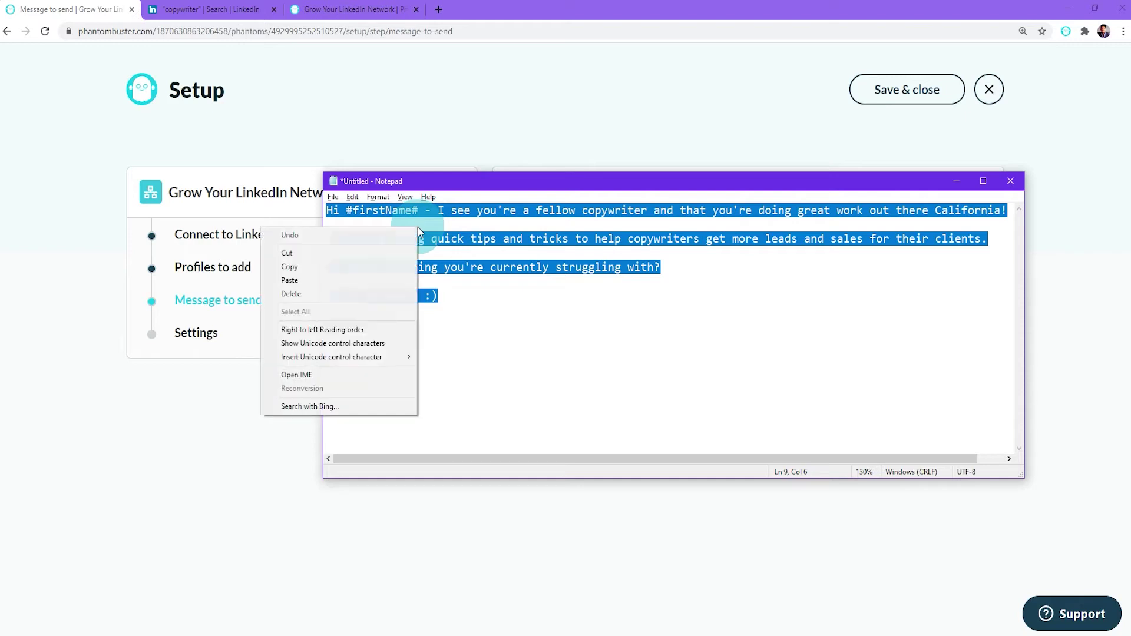
right_click(417, 227)
left_click(401, 263)
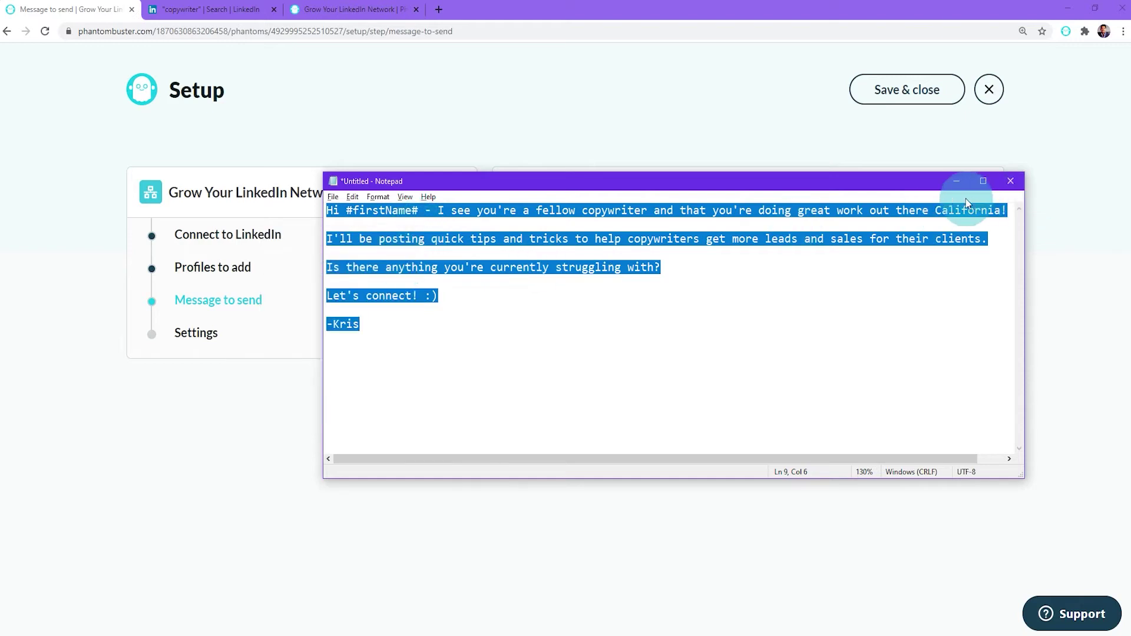
left_click(956, 181)
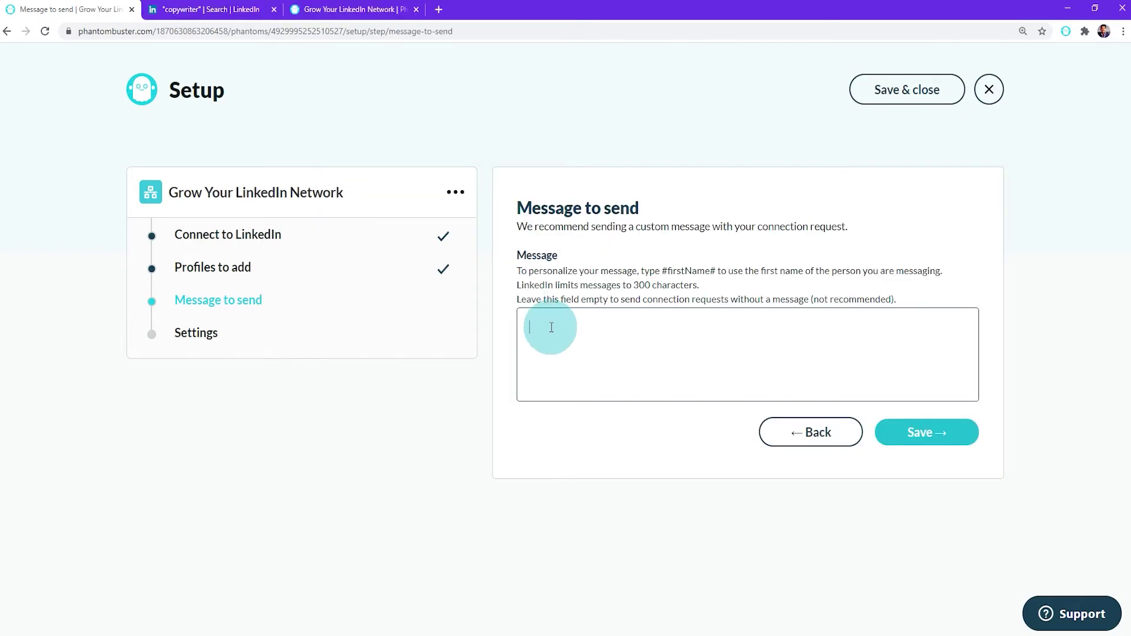
Step: Paste the connection message and check its #firstName# placeholder
right_click(552, 328)
left_click(599, 423)
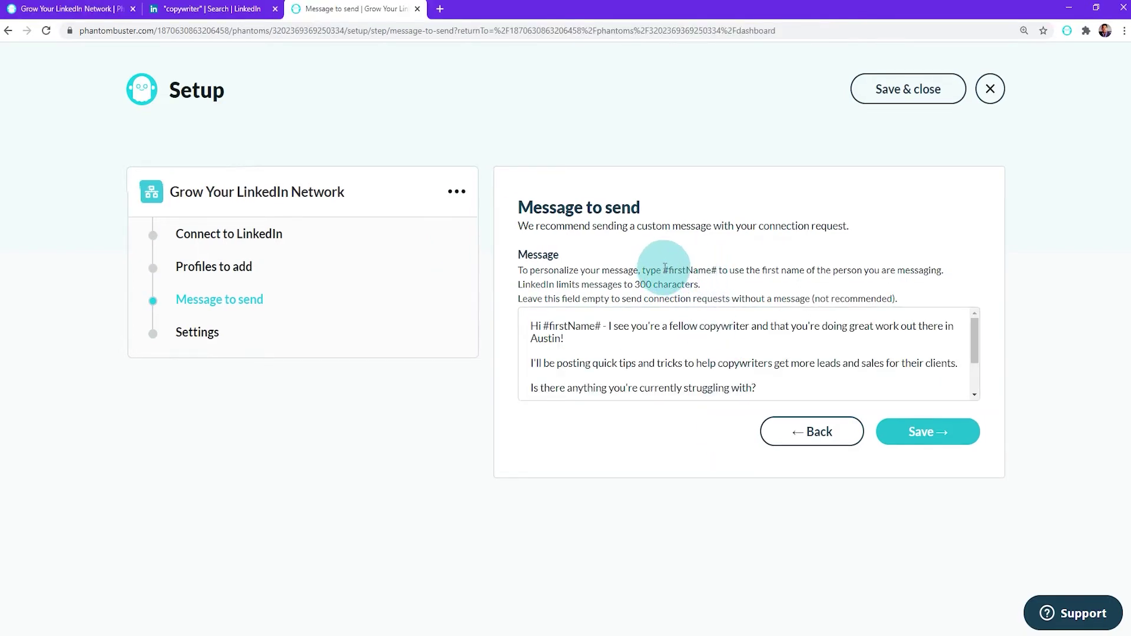
left_click_drag(664, 270, 716, 270)
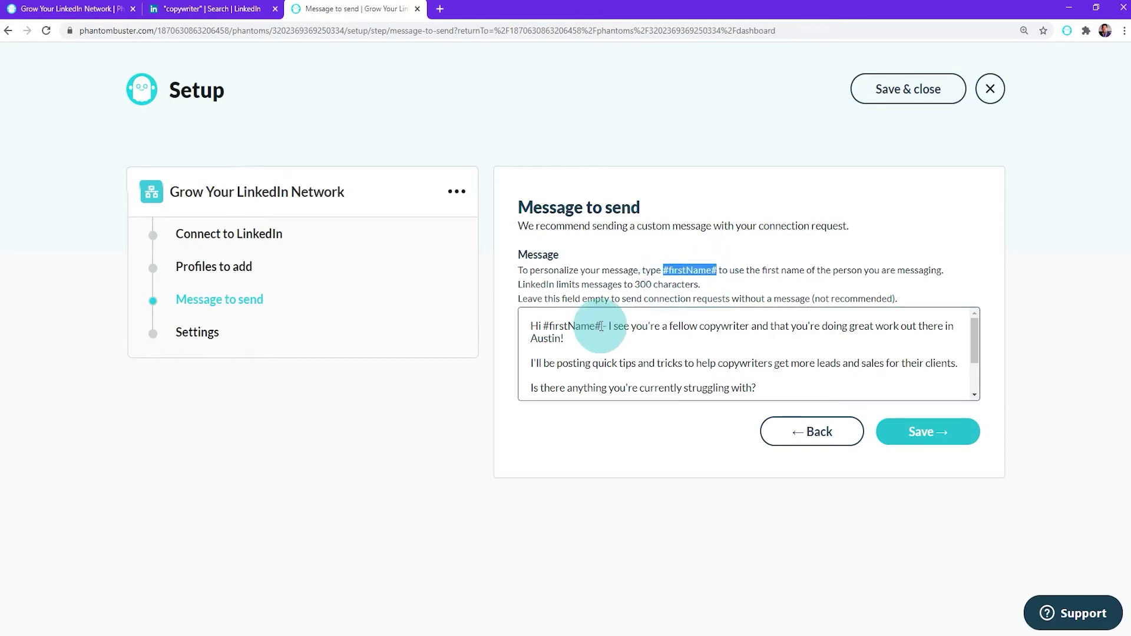
left_click_drag(601, 326, 549, 326)
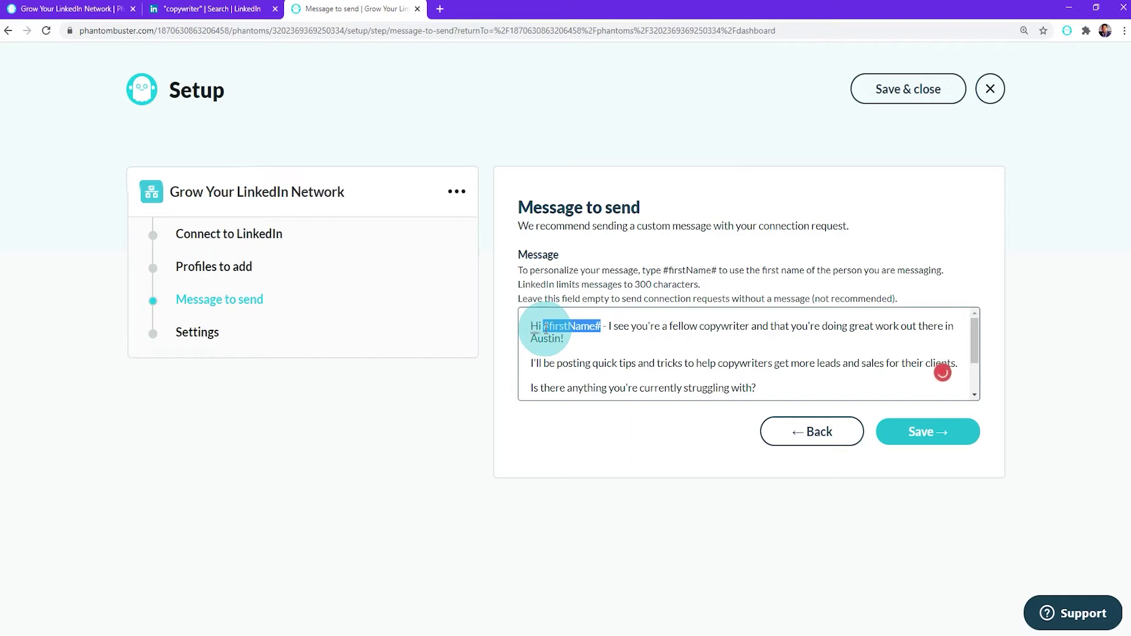
left_click_drag(602, 327, 541, 326)
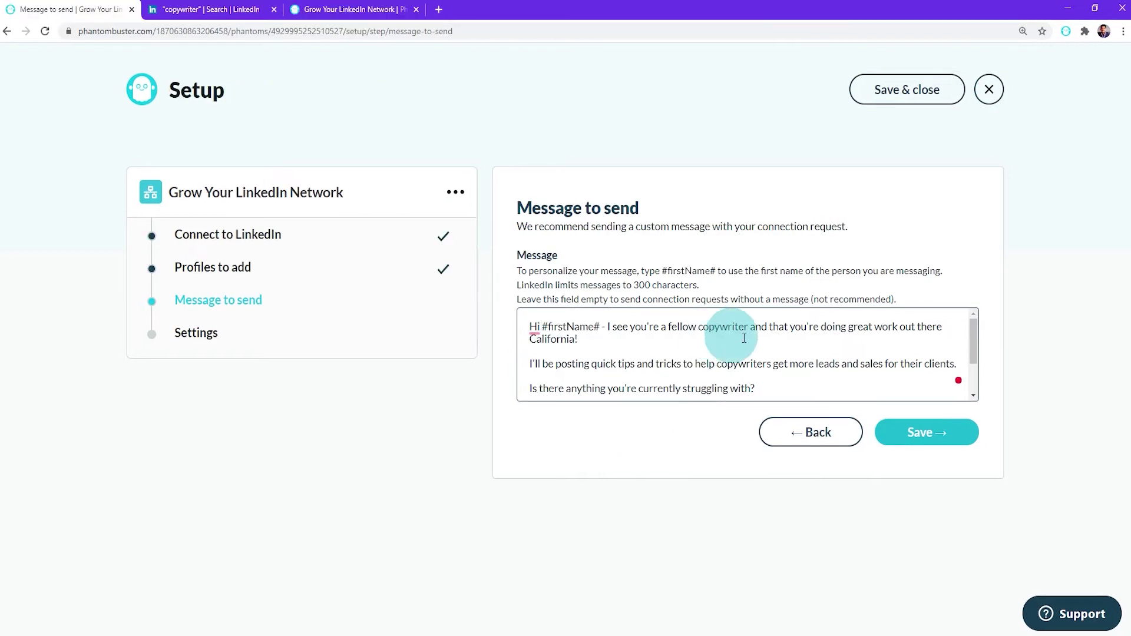
Step: Save the connection message and continue to the Settings step
left_click(926, 438)
left_click(927, 433)
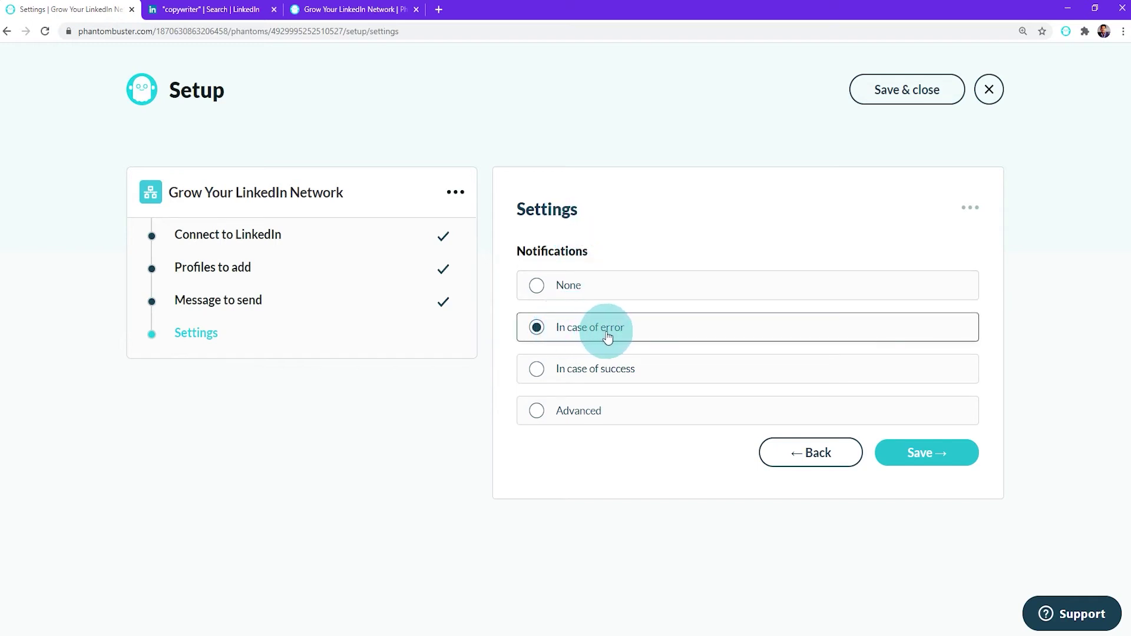
Step: Save settings with 'In case of error' notifications, reaching the workflow dashboard
left_click(907, 469)
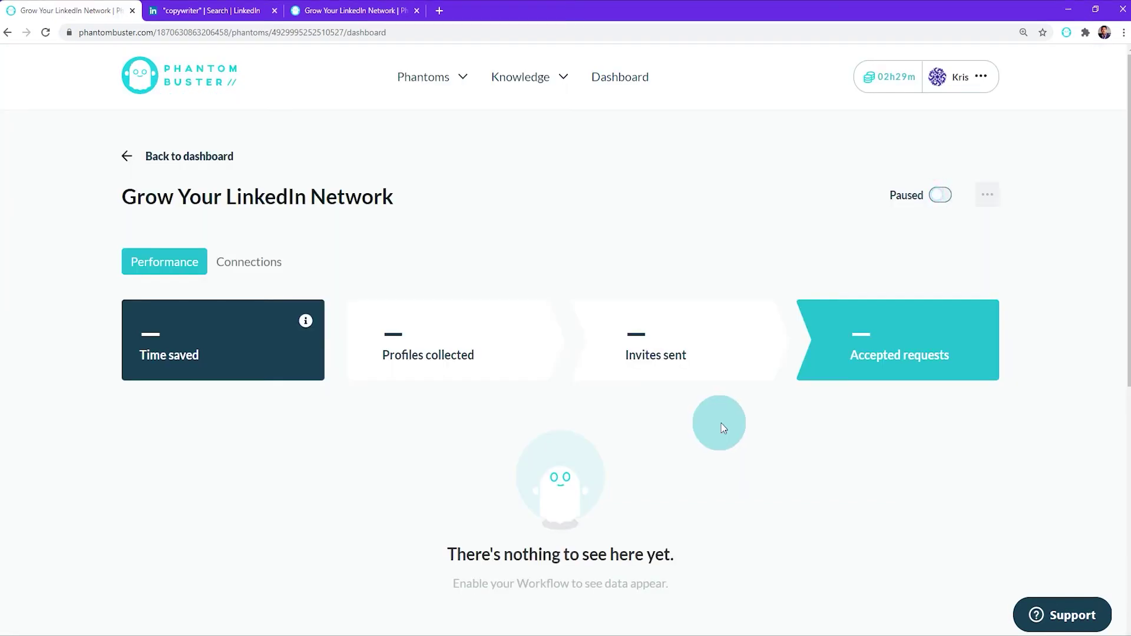
Step: Toggle the paused workflow on to enable it
left_click(942, 196)
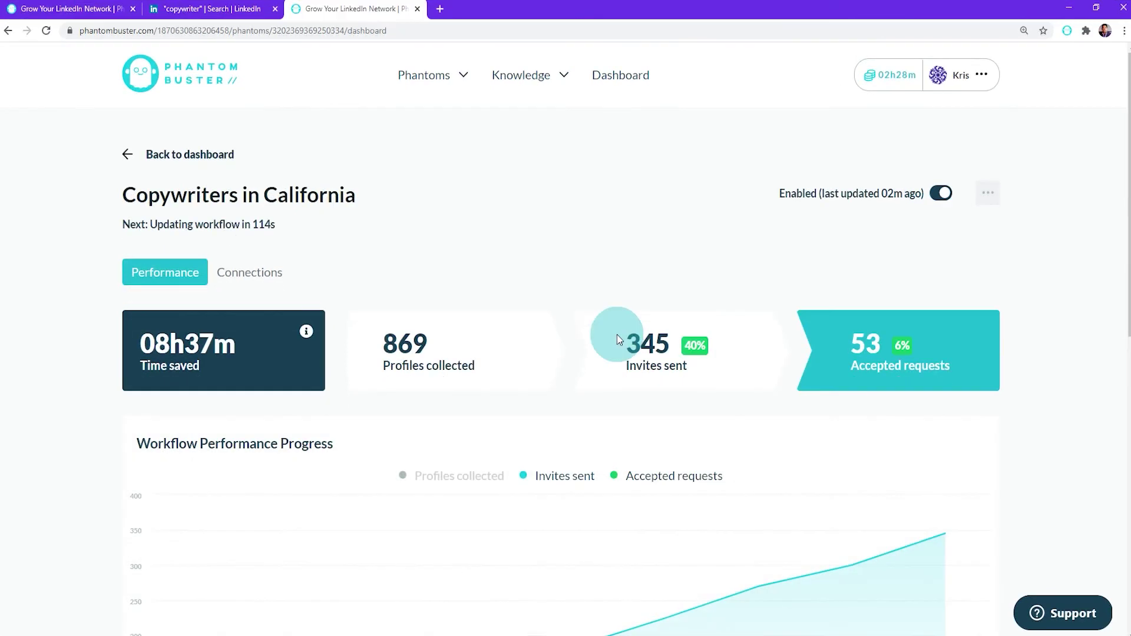
scroll(617, 338, "down", 3)
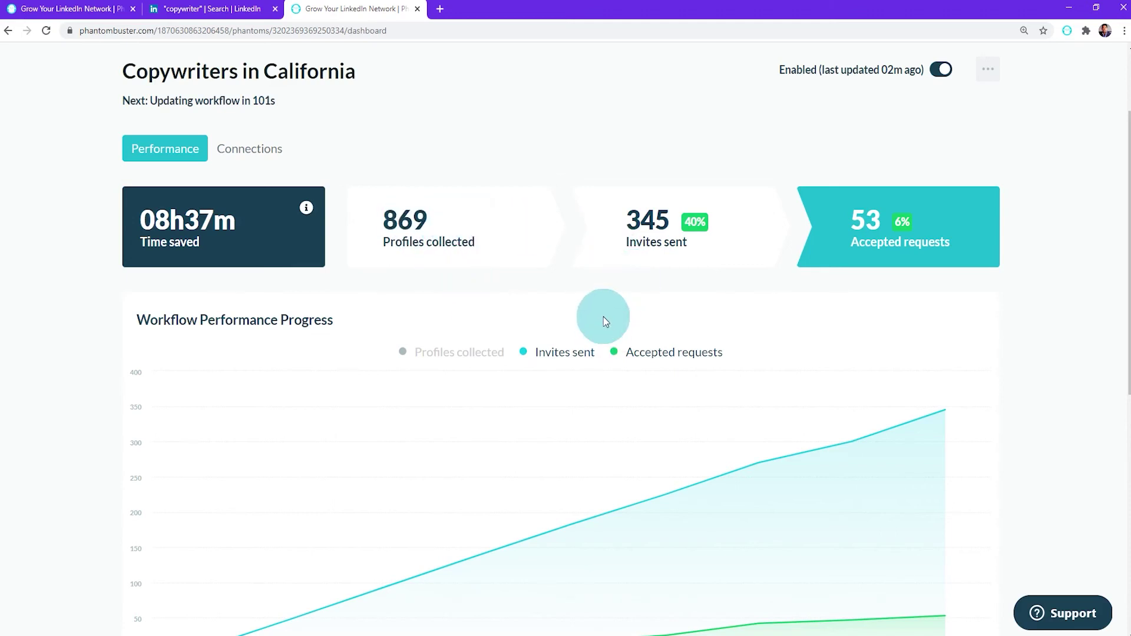
Step: Hide the Invites sent chart series and show the Connections list of 869 entries
left_click(564, 351)
scroll(442, 309, "up", 1)
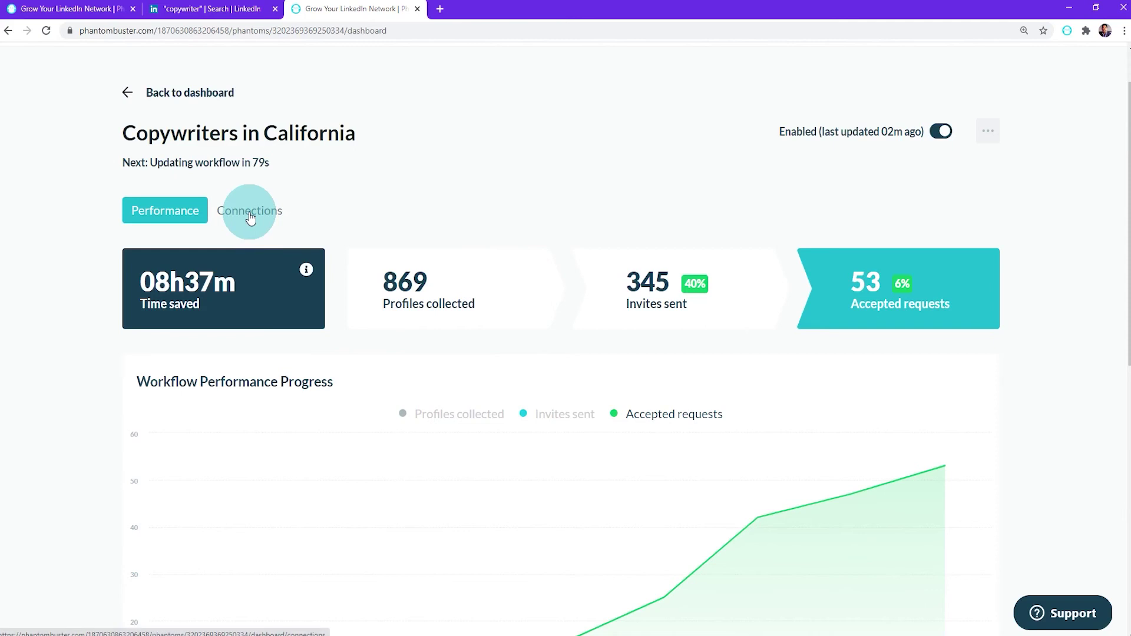
left_click(249, 218)
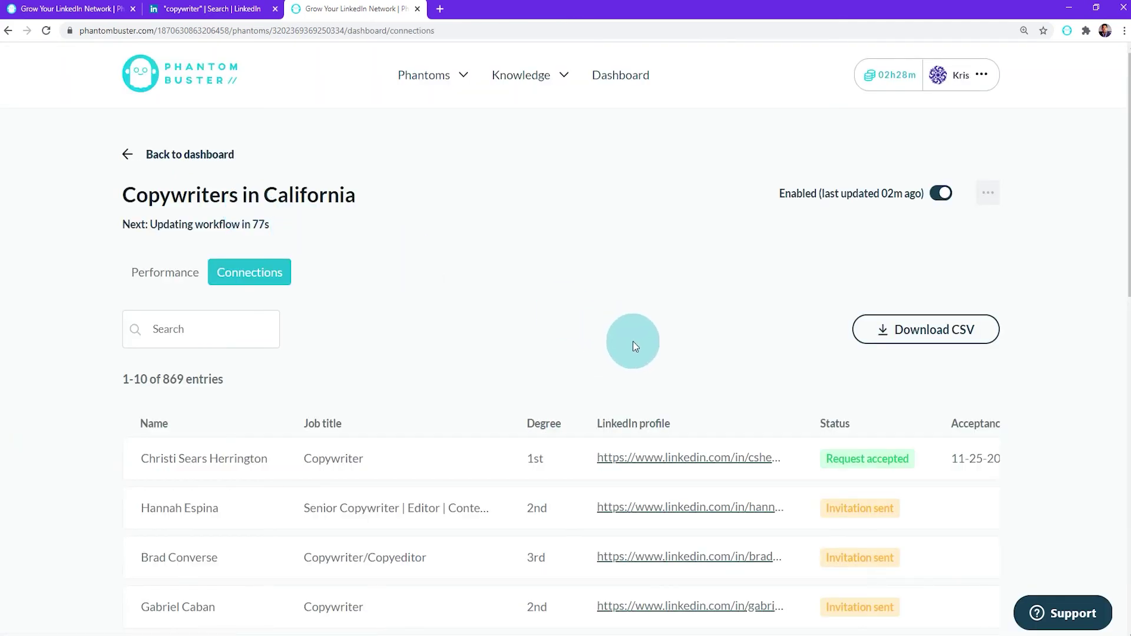
scroll(635, 343, "down", 2)
scroll(655, 390, "down", 1)
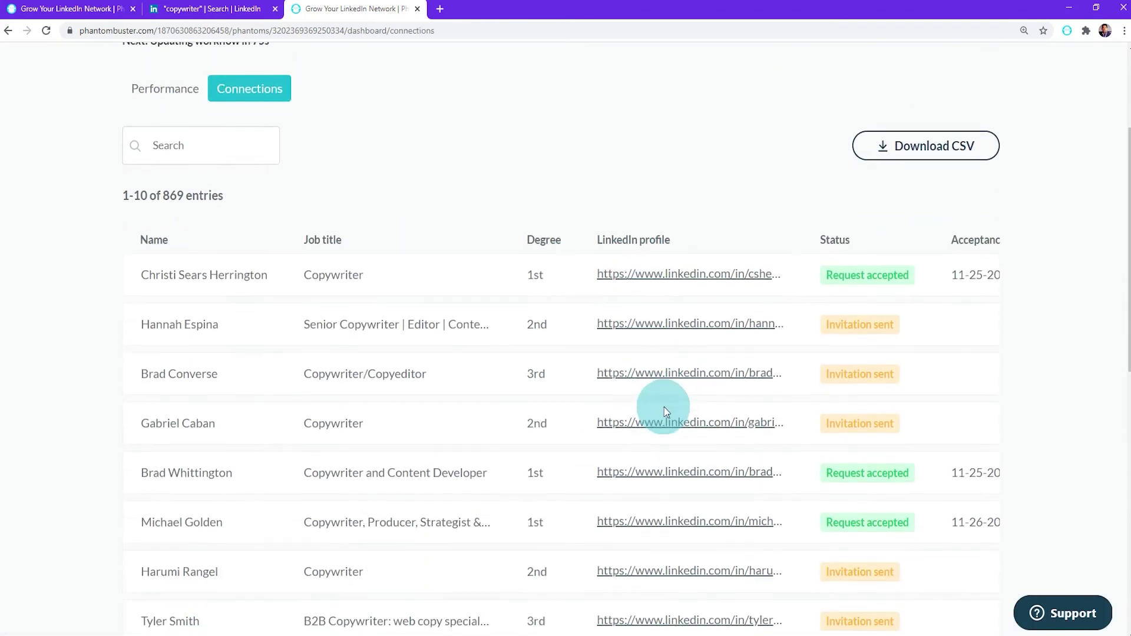
scroll(663, 408, "down", 1)
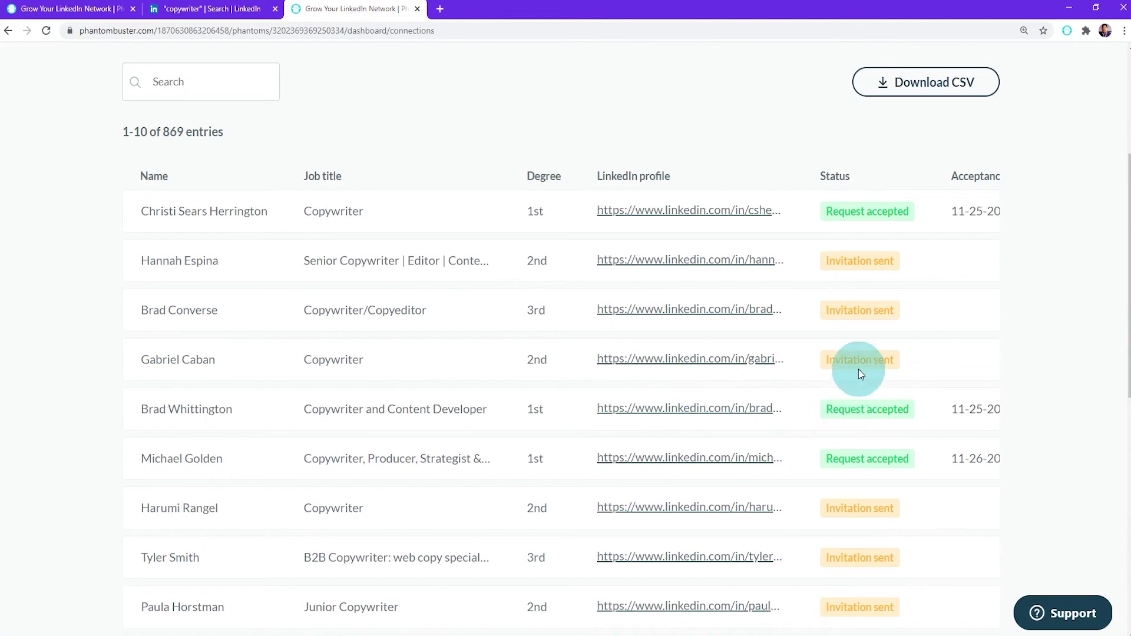
scroll(843, 451, "down", 1)
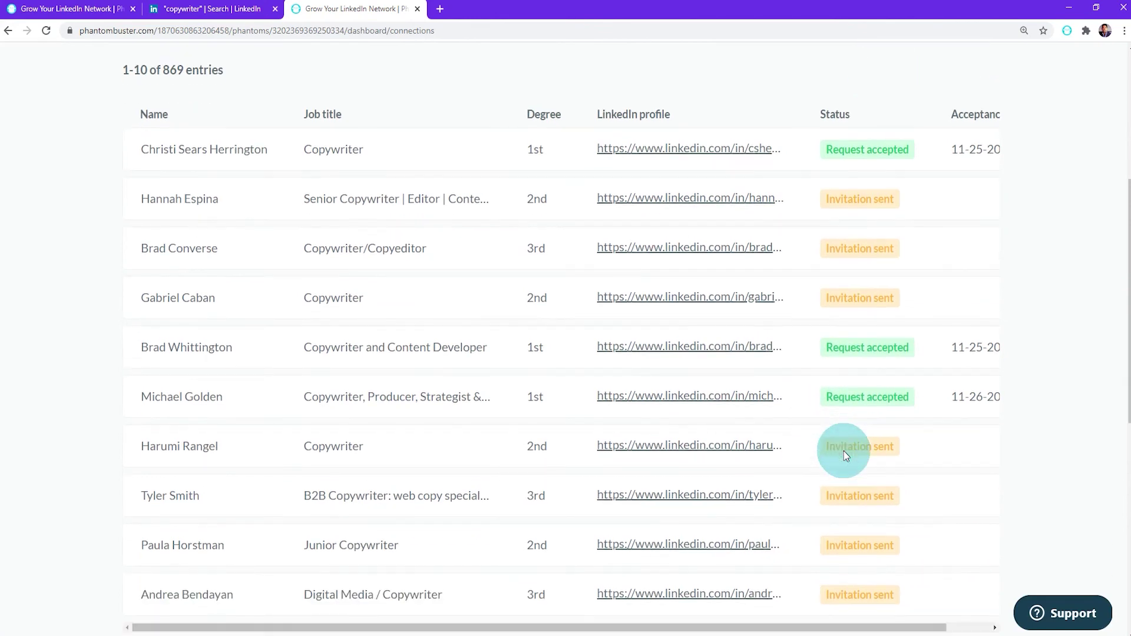
scroll(844, 451, "up", 4)
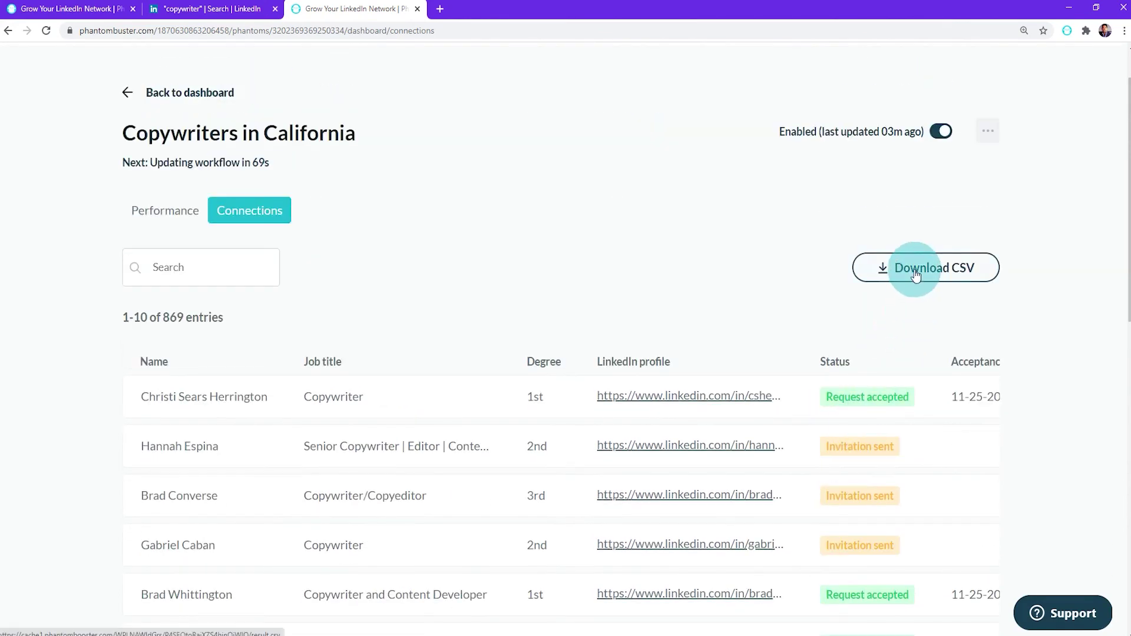